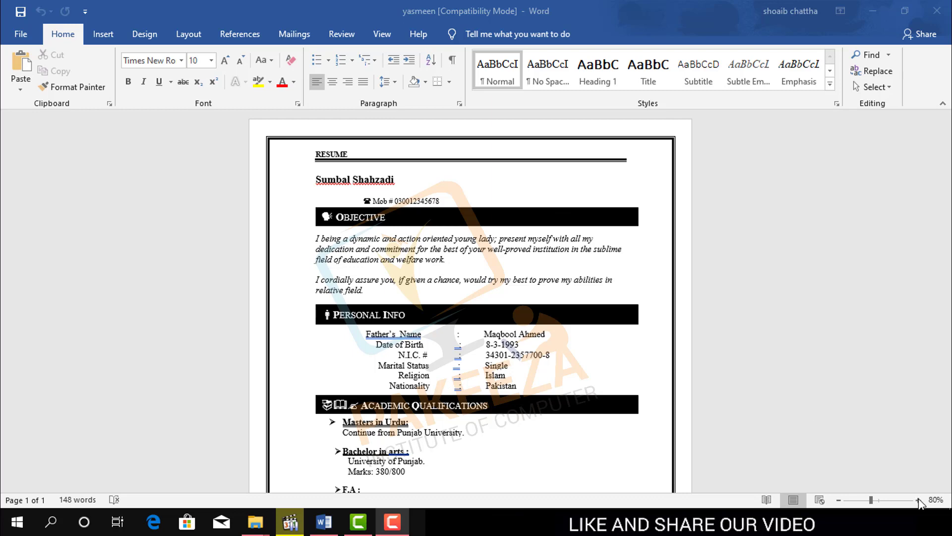
Step: Zoom the resume view in to 100% and place the cursor on the name line
click(918, 500)
click(918, 500)
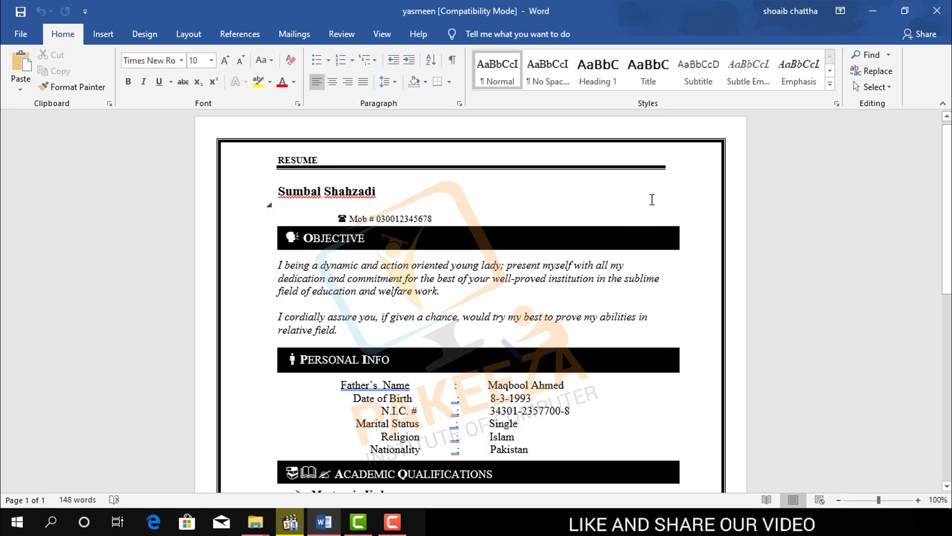
click(648, 199)
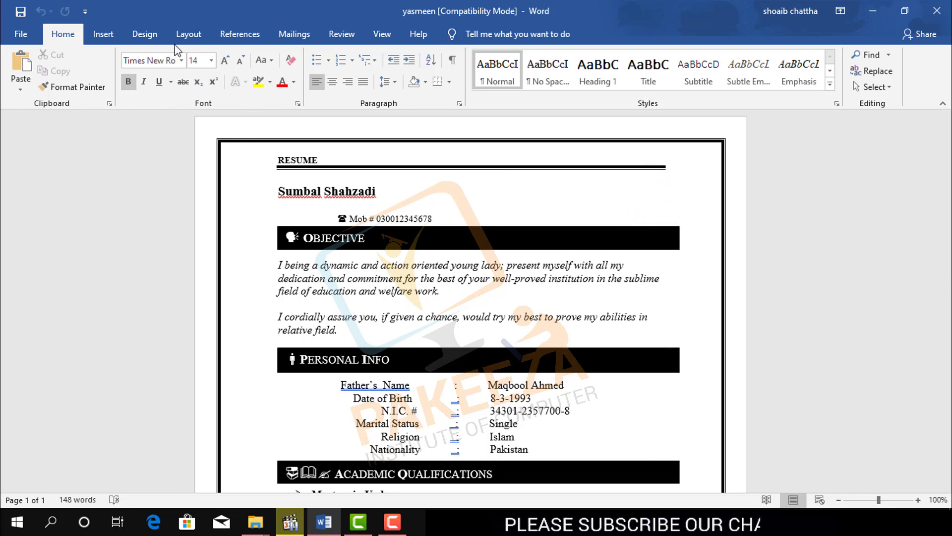
Step: Insert the DSC_0267 photo from Quick access recent files below the name
click(104, 35)
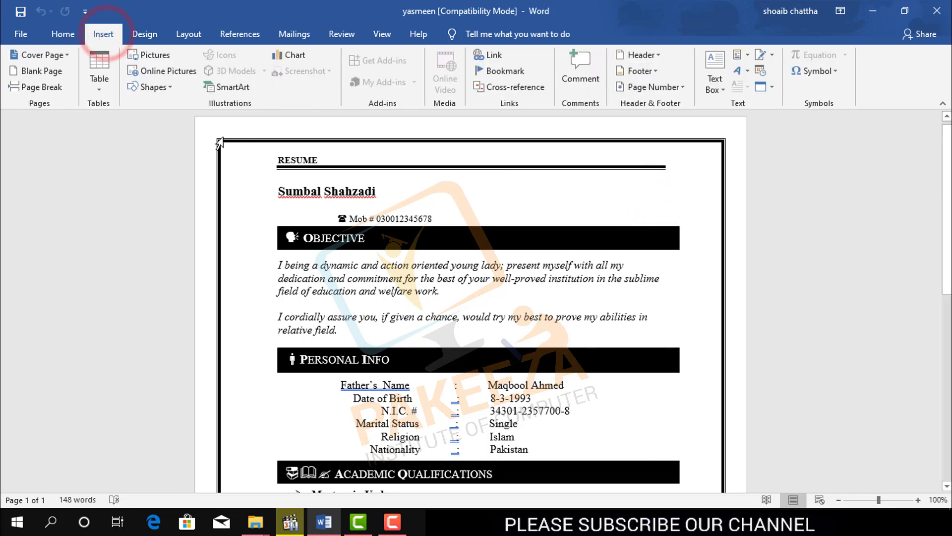
click(161, 56)
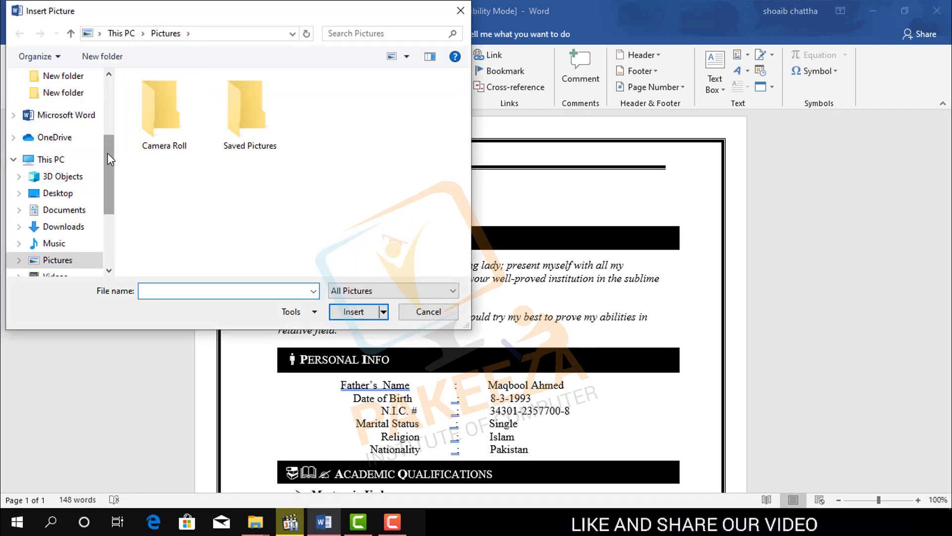
drag(107, 152, 98, 84)
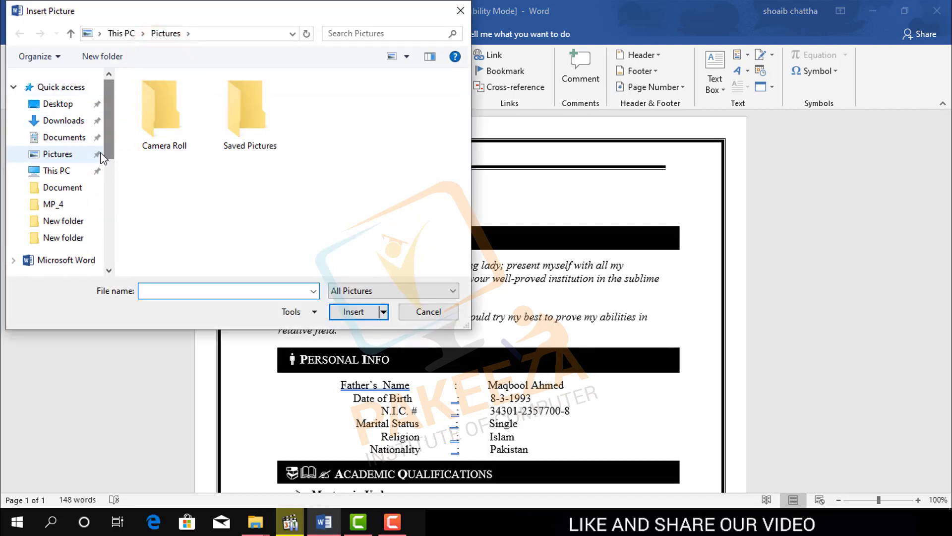
click(40, 87)
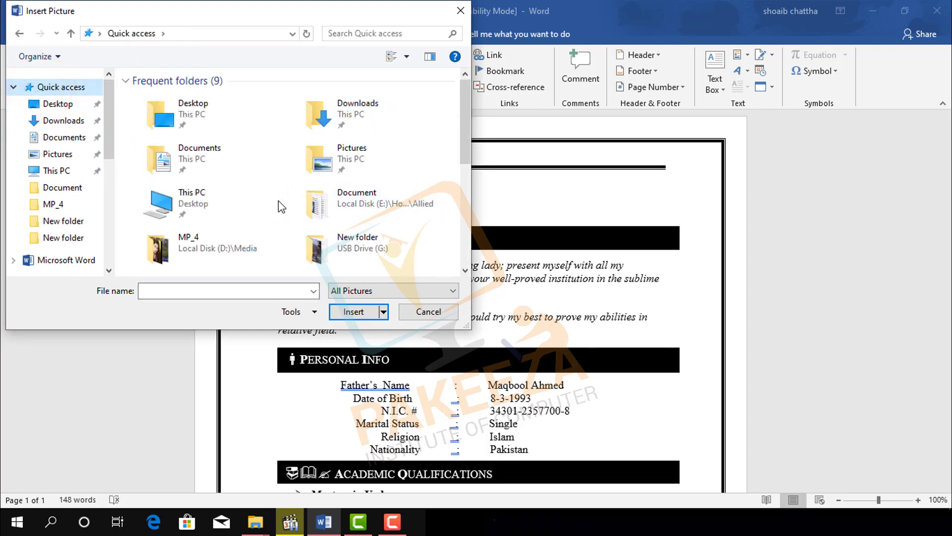
scroll(345, 165, down, 2)
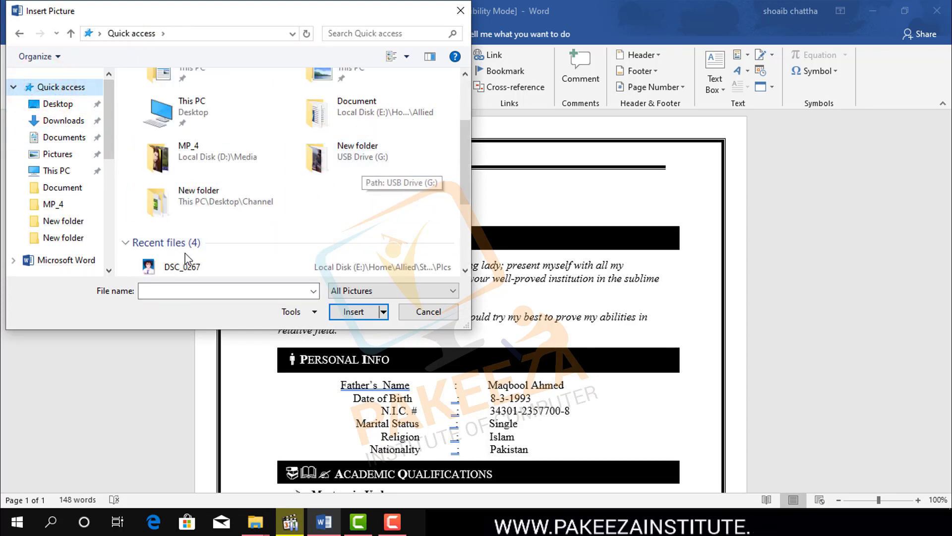
click(179, 267)
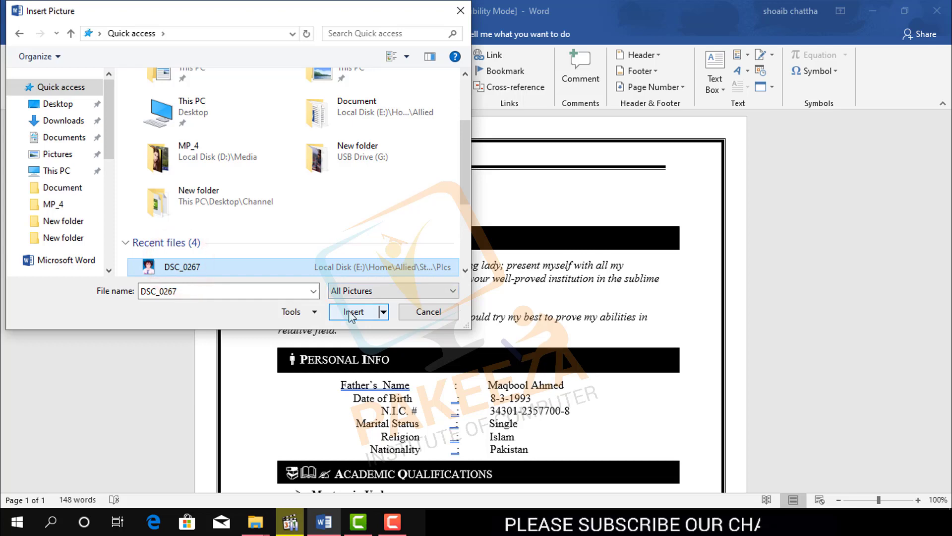
click(352, 311)
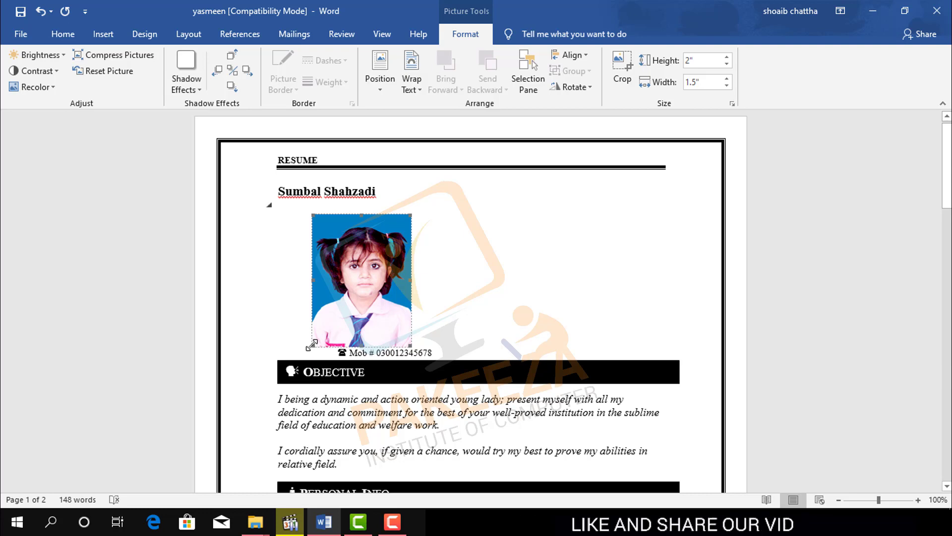
Step: Resize the photo to passport size, about 0.73 by 0.55 inches, beside the name on the right
mouse_move(312, 343)
mouse_down()
mouse_move(356, 288)
mouse_move(580, 235)
mouse_up()
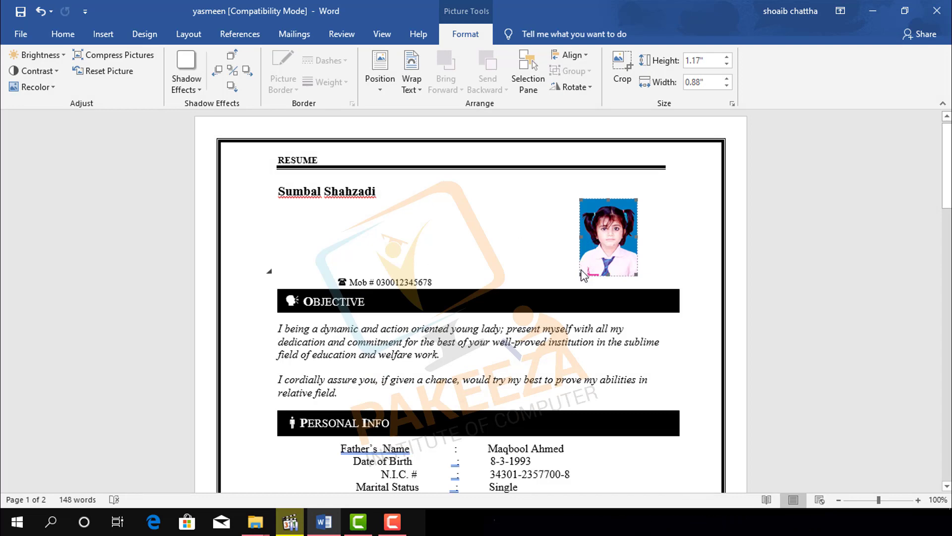
drag(582, 274, 598, 257)
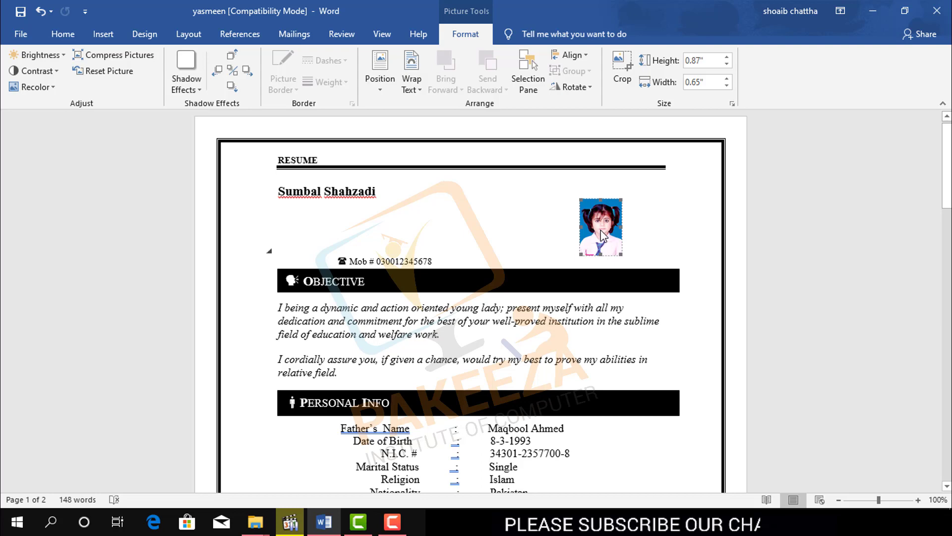
drag(581, 253, 589, 244)
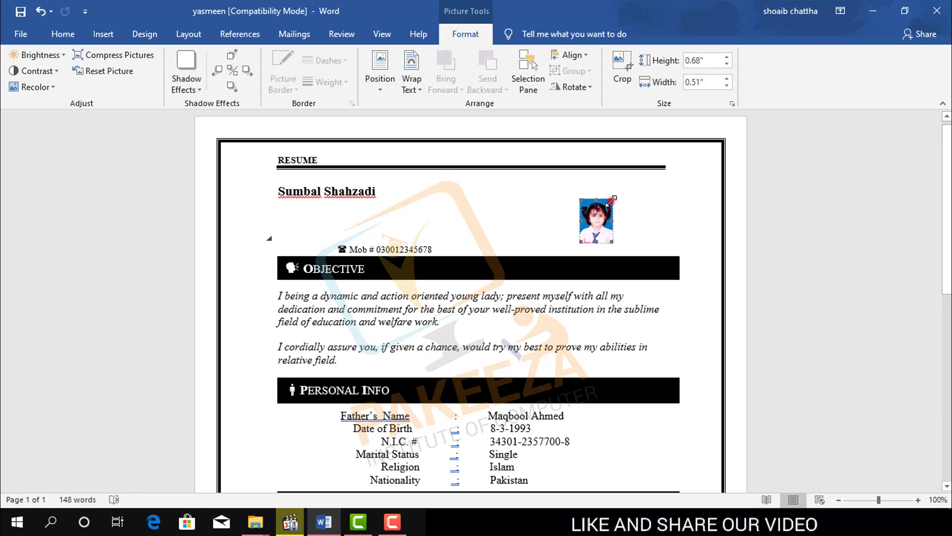
drag(613, 198, 625, 183)
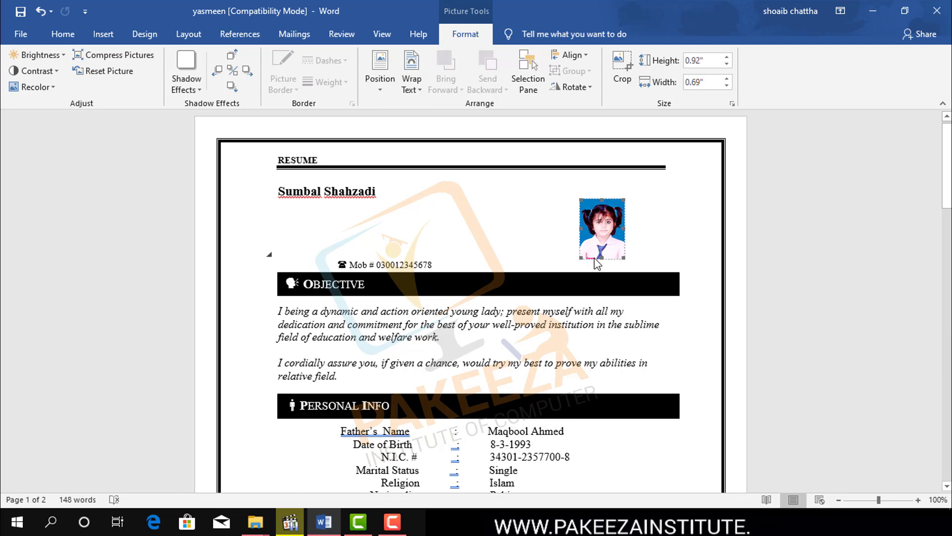
drag(580, 256, 588, 247)
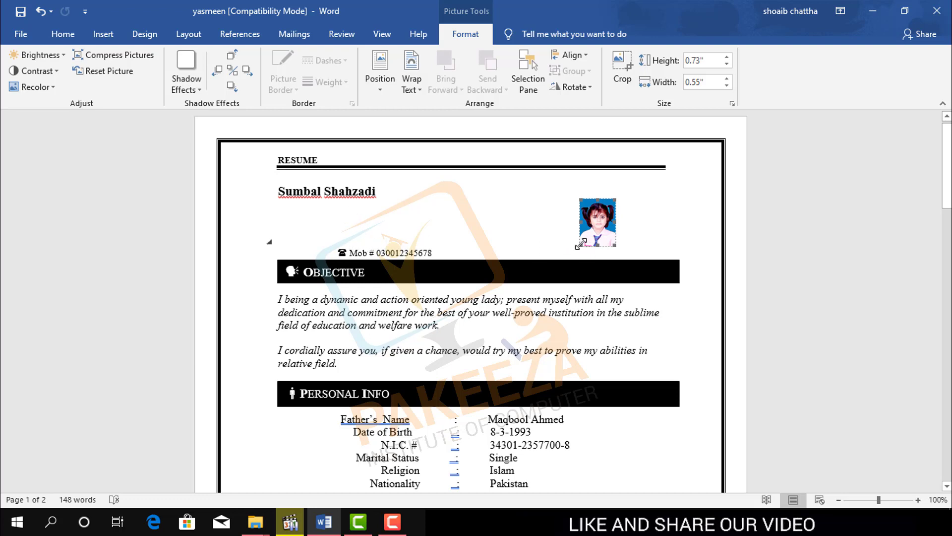
drag(582, 243, 569, 260)
click(571, 260)
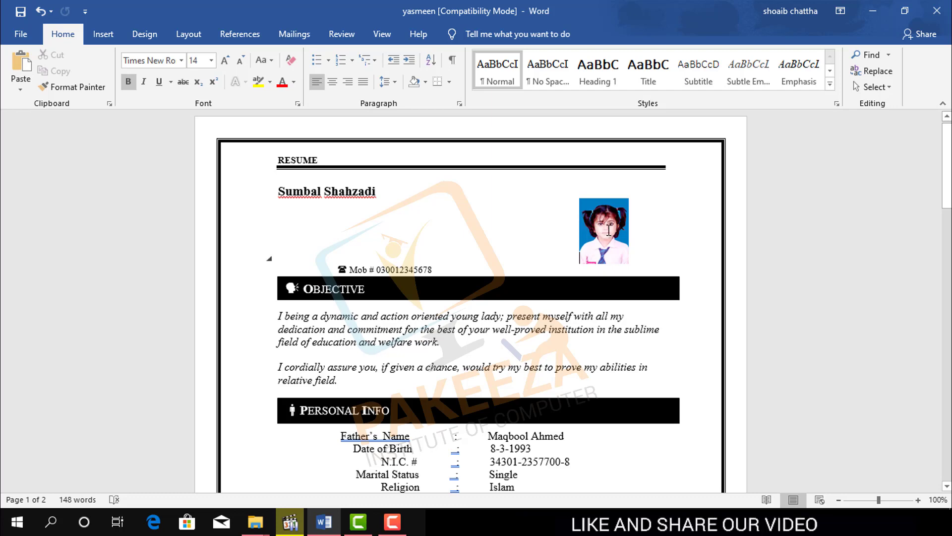
Step: Select the DSC_0267 photo and delete it from the resume
click(601, 225)
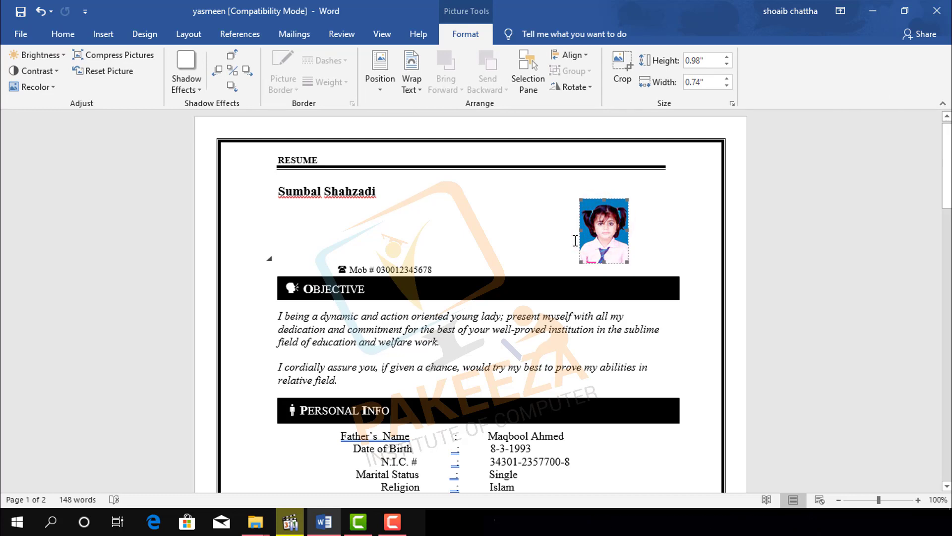
key(Delete)
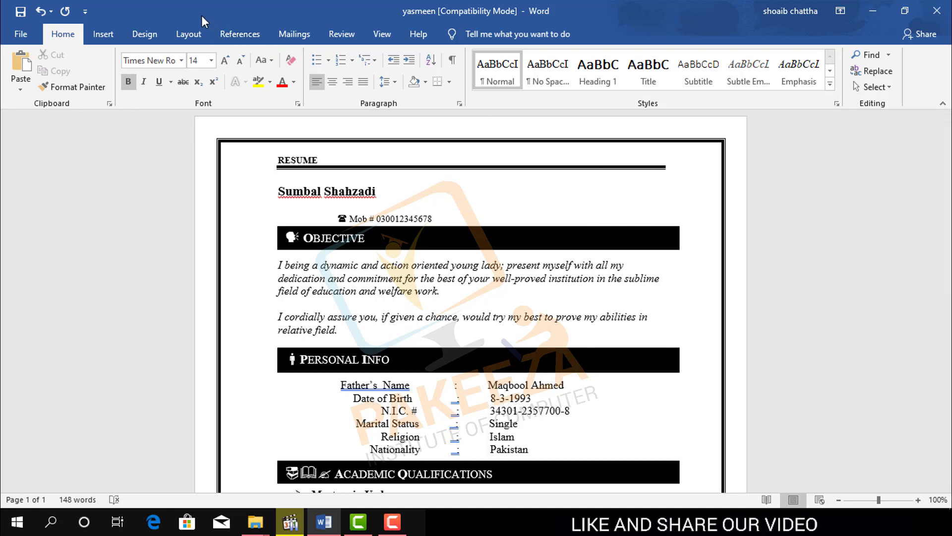
Step: Draw a 0.81 by 0.71 inch rectangle right of the name, down to the Objective bar
click(102, 35)
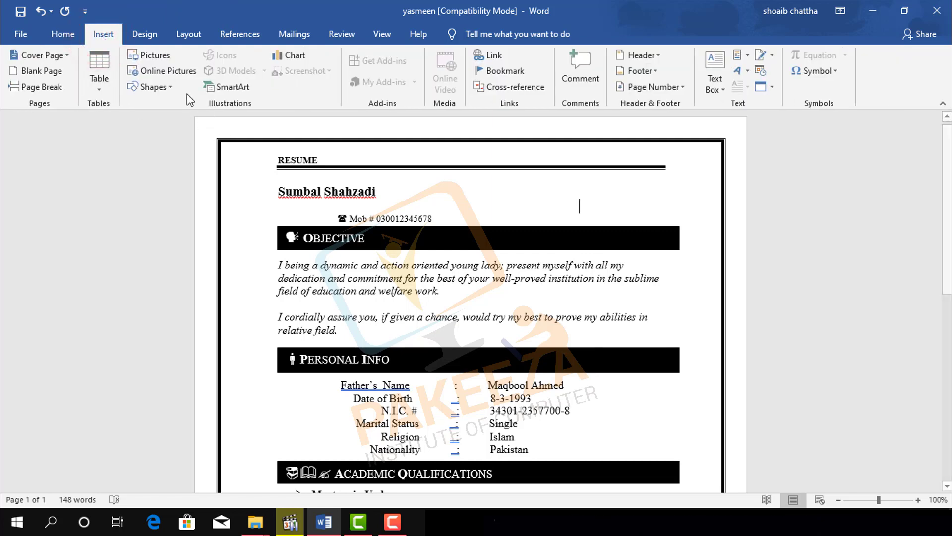
click(171, 89)
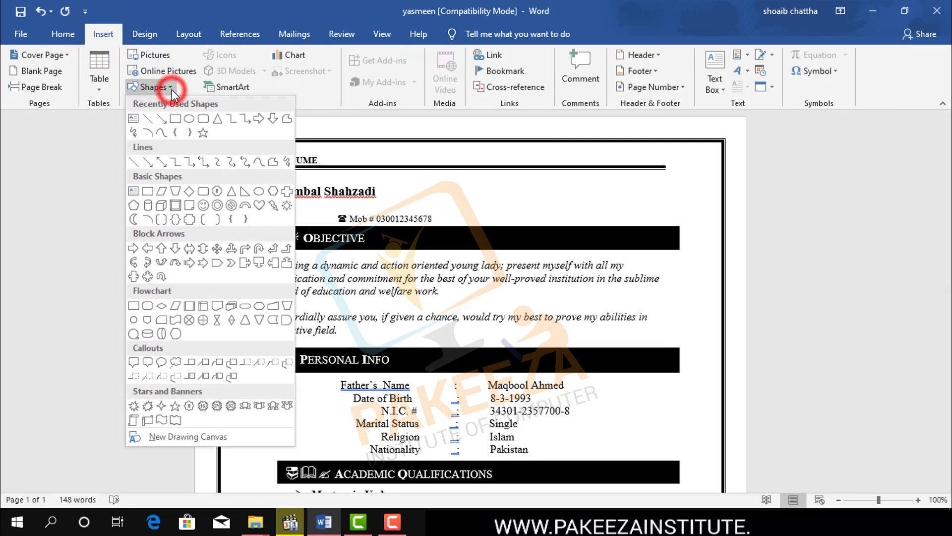
click(176, 120)
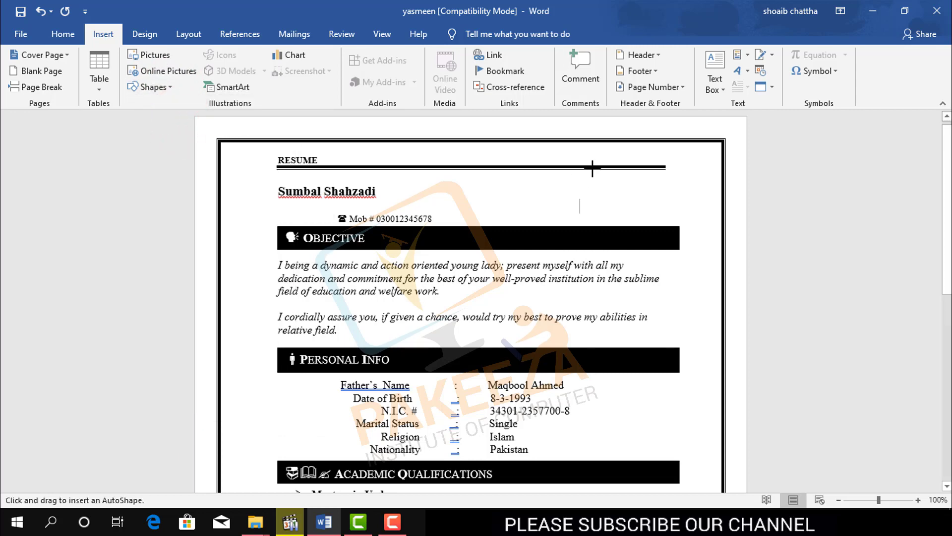
drag(593, 168, 645, 217)
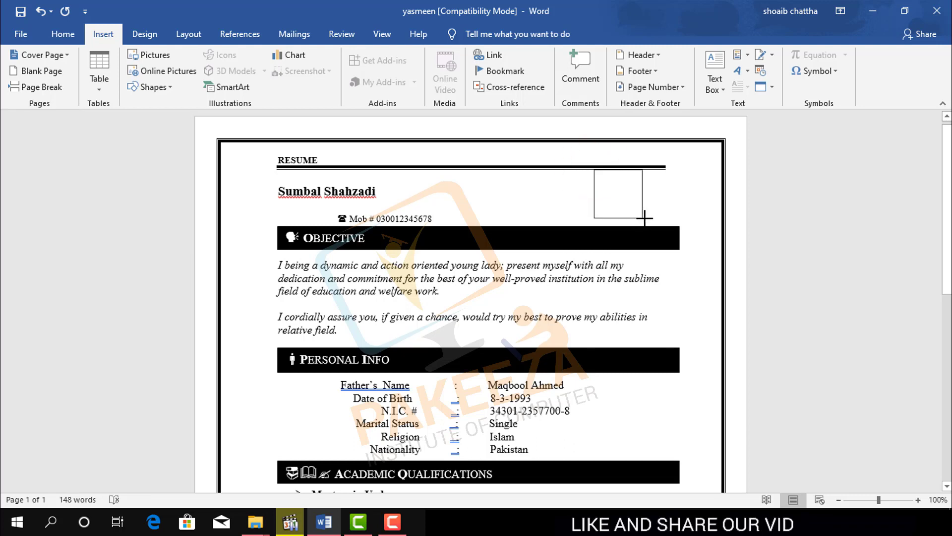
drag(645, 218, 641, 224)
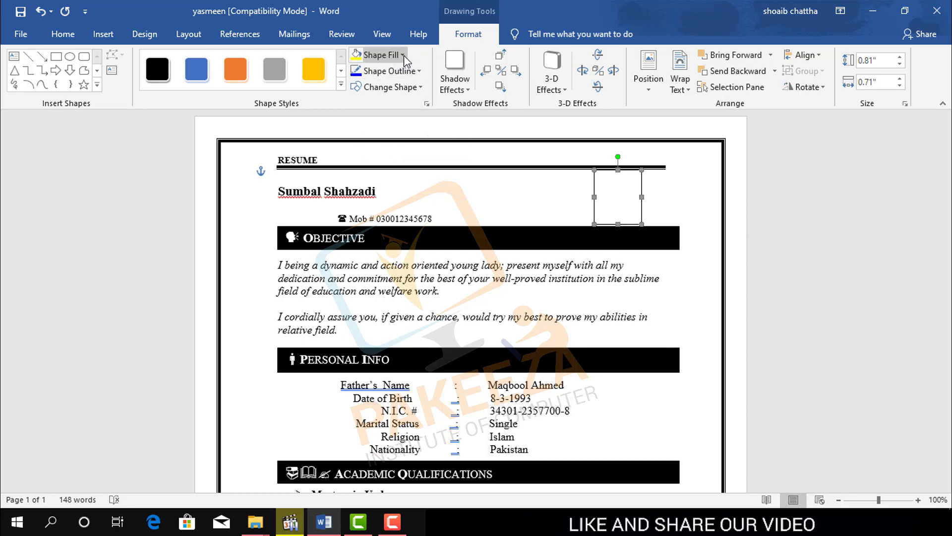
mouse_move(381, 55)
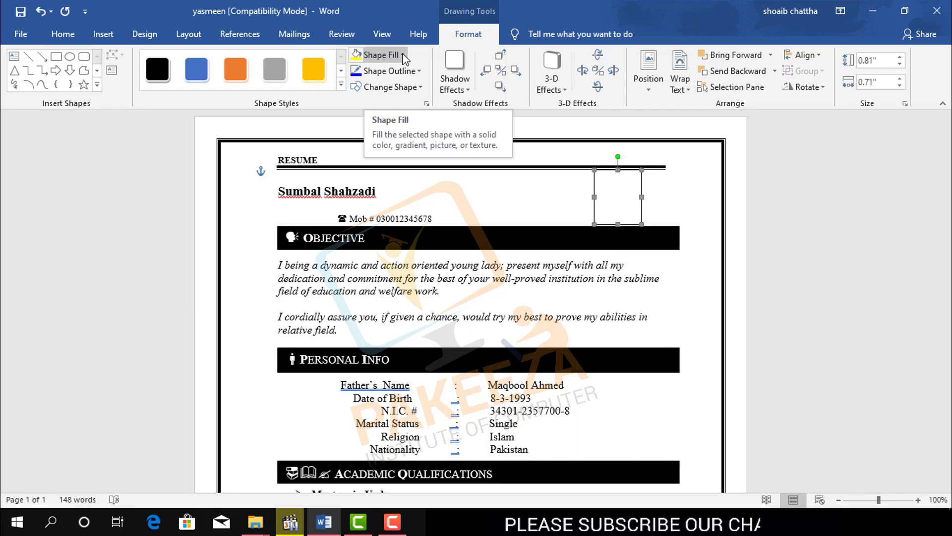
Step: Fill the rectangle with the DSC_0267 picture from the Desktop, working offline
click(404, 57)
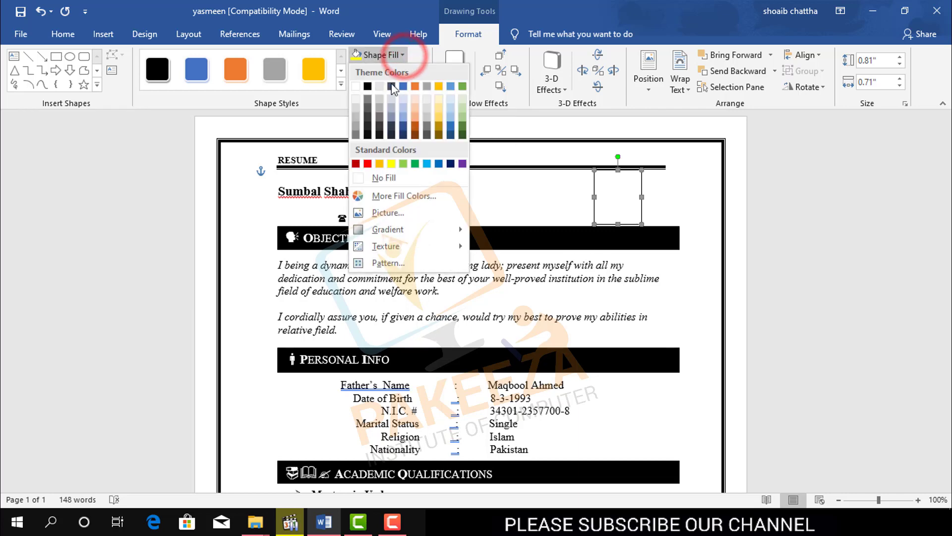
click(394, 215)
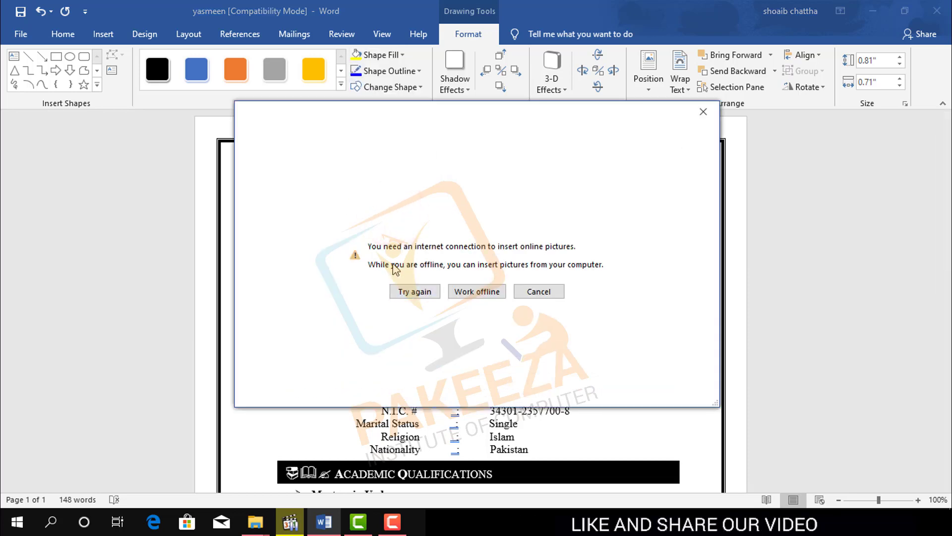
click(469, 297)
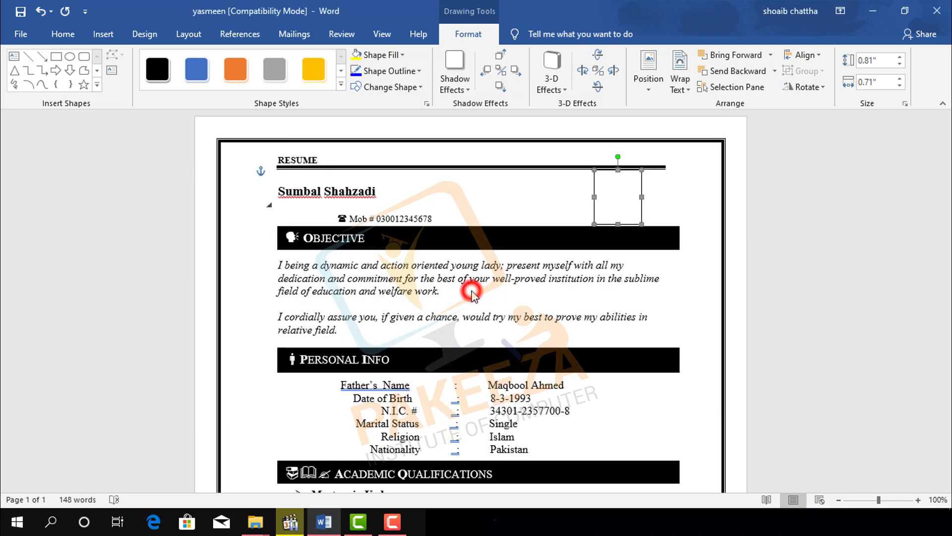
mouse_move(67, 171)
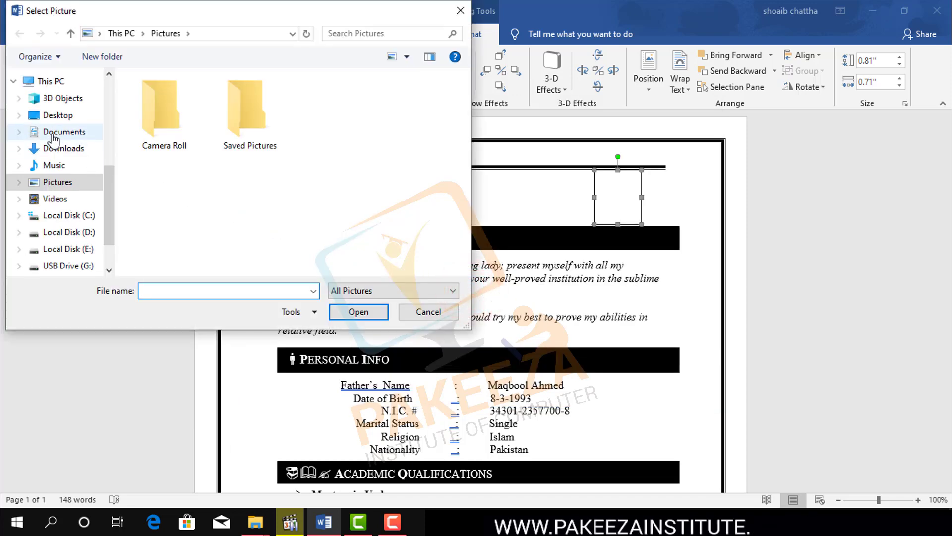
click(56, 118)
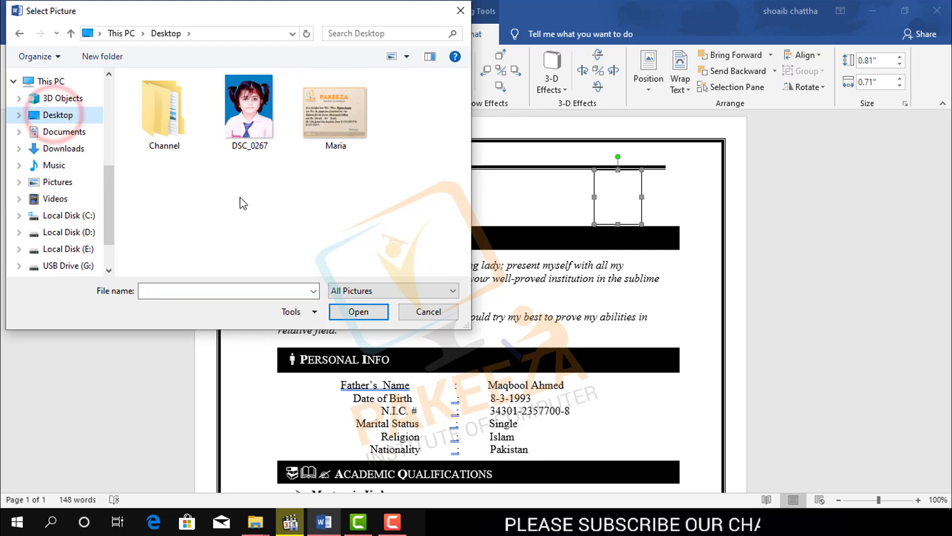
click(244, 135)
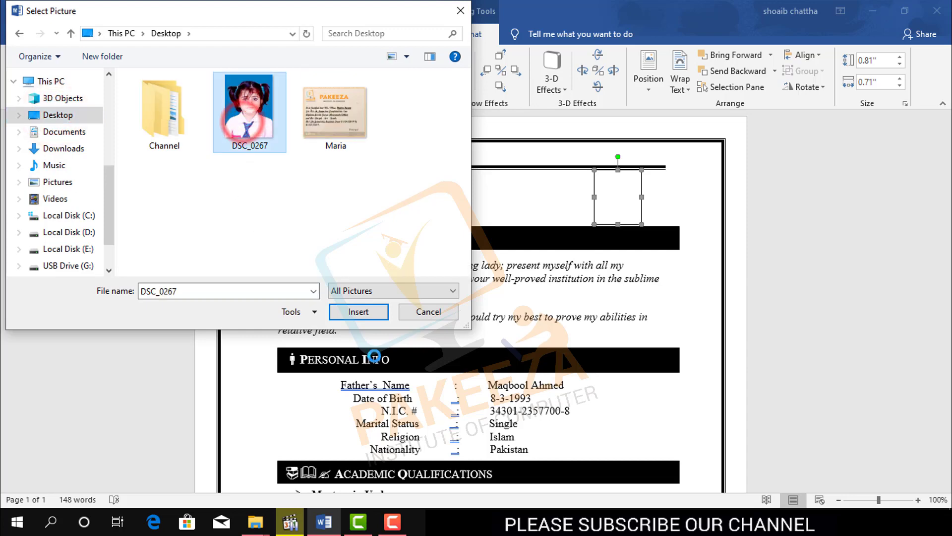
click(361, 314)
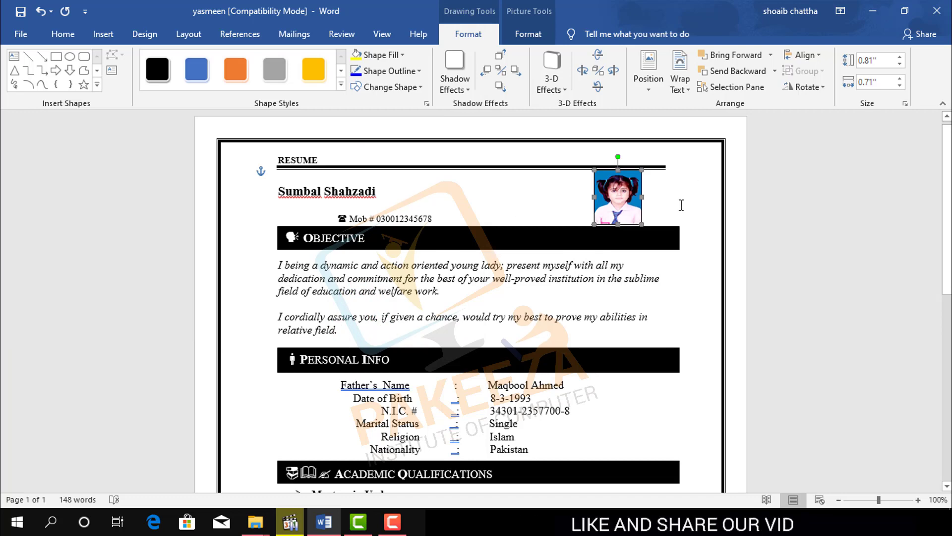
click(679, 204)
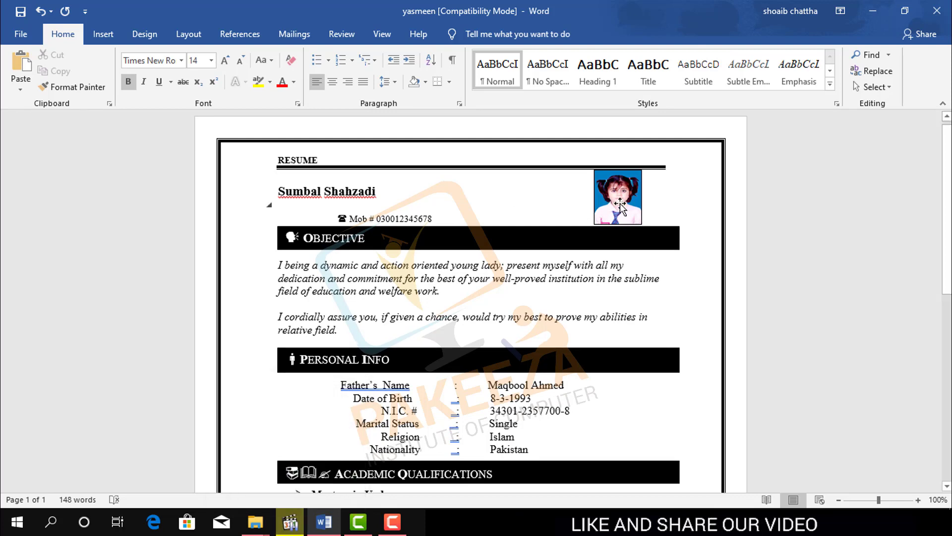
Step: Zoom the resume view to 130% and select the passport photo
click(392, 522)
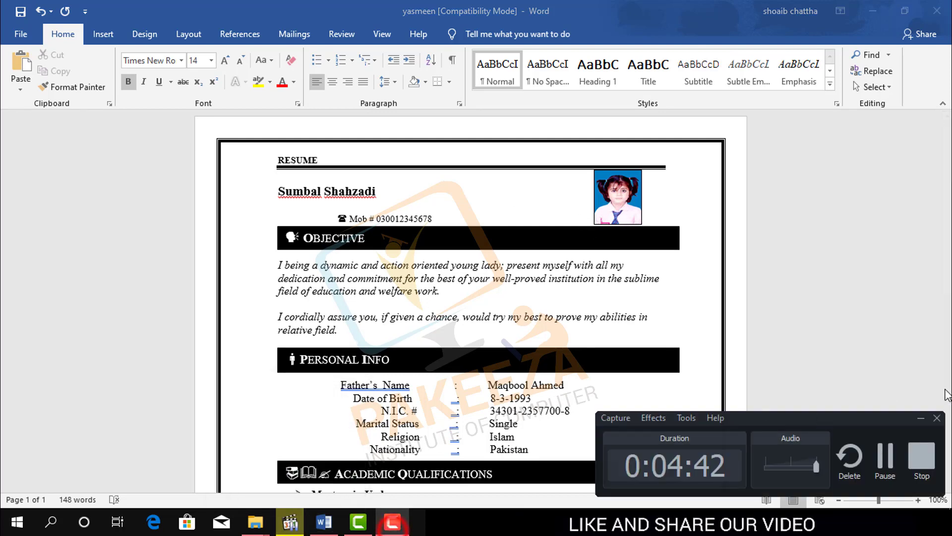
click(920, 419)
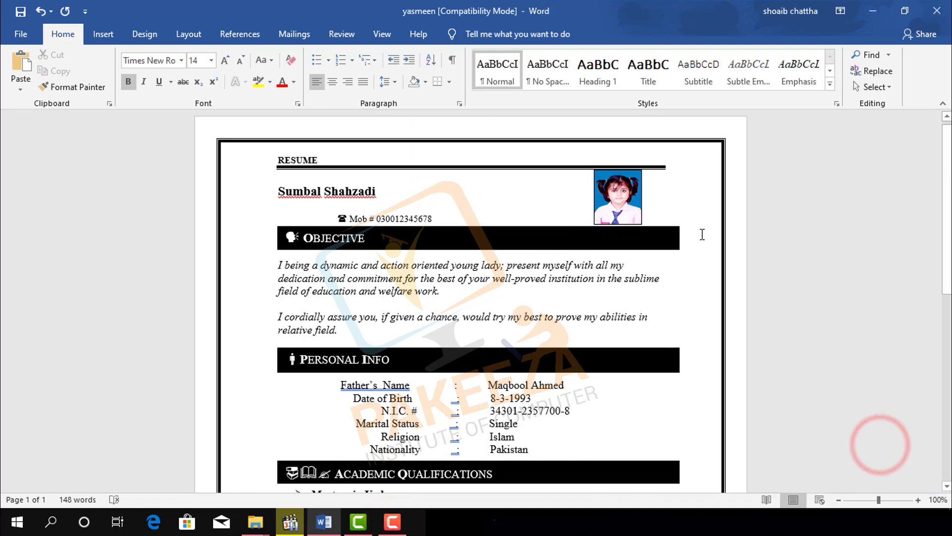
click(918, 500)
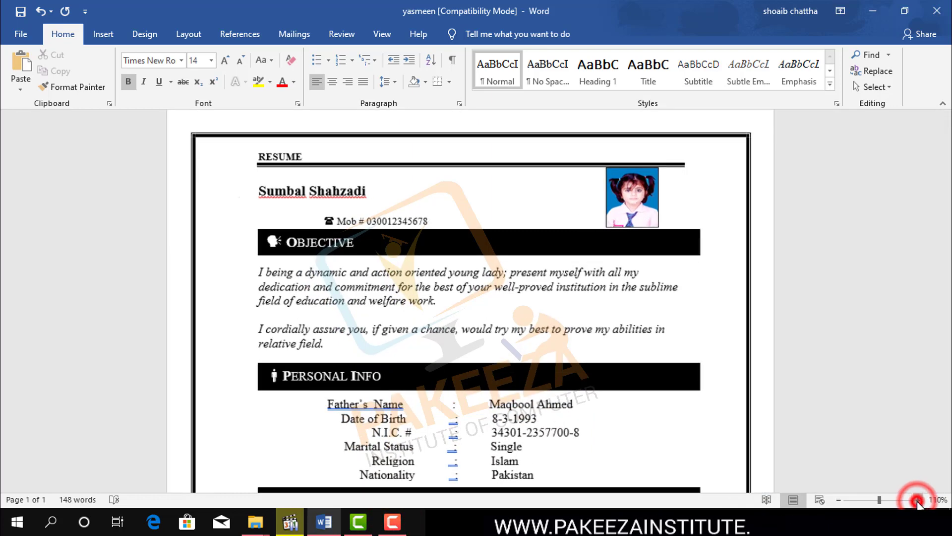
click(918, 500)
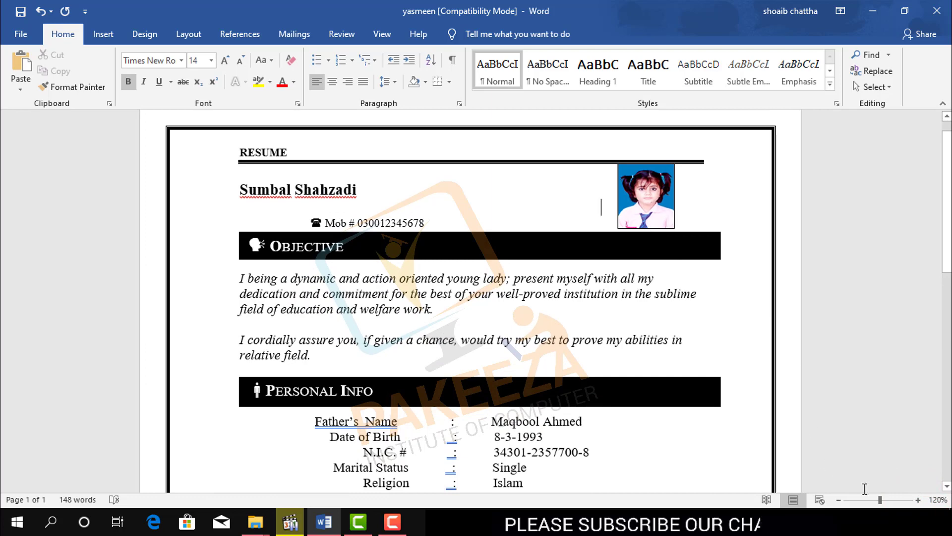
click(918, 500)
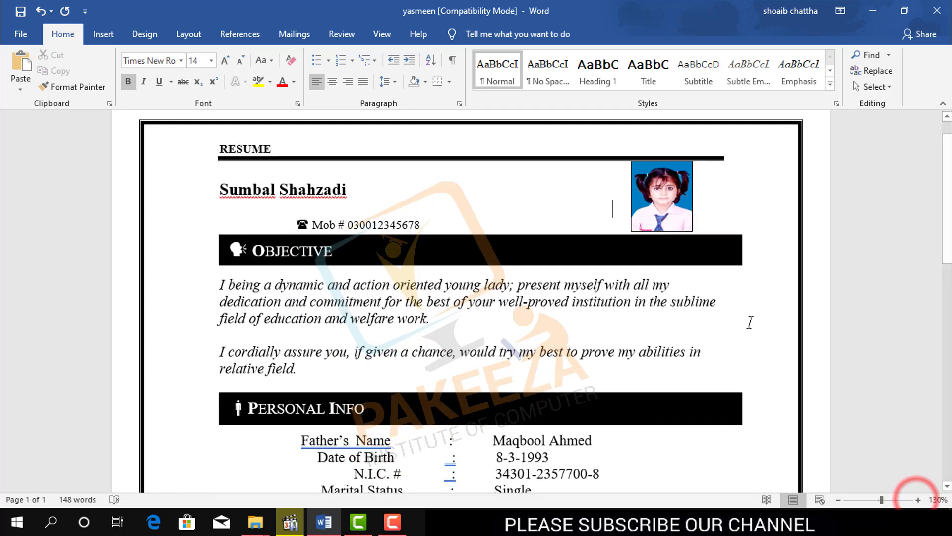
click(674, 211)
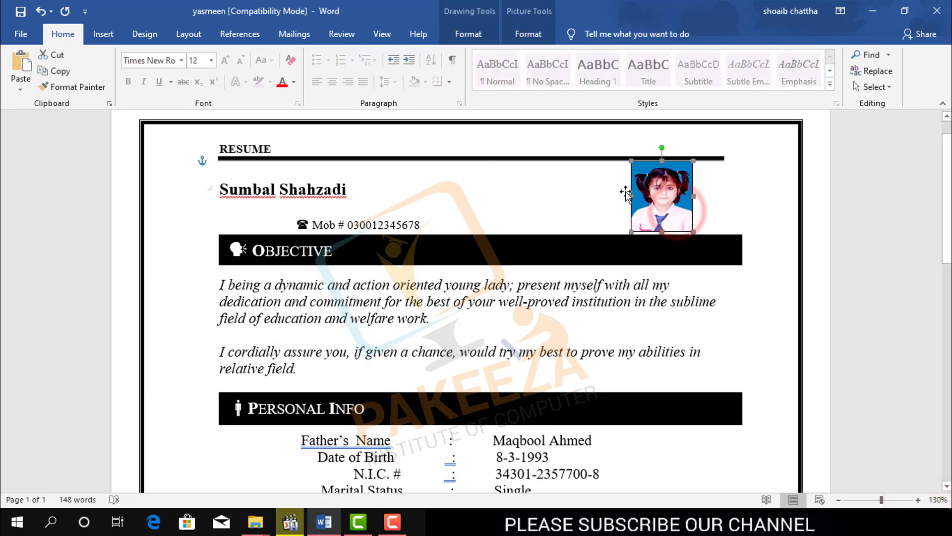
Step: Align the passport photo with the right end of the RESUME rule and make it slightly narrower
mouse_move(630, 231)
mouse_down()
mouse_move(620, 232)
mouse_move(627, 242)
mouse_up()
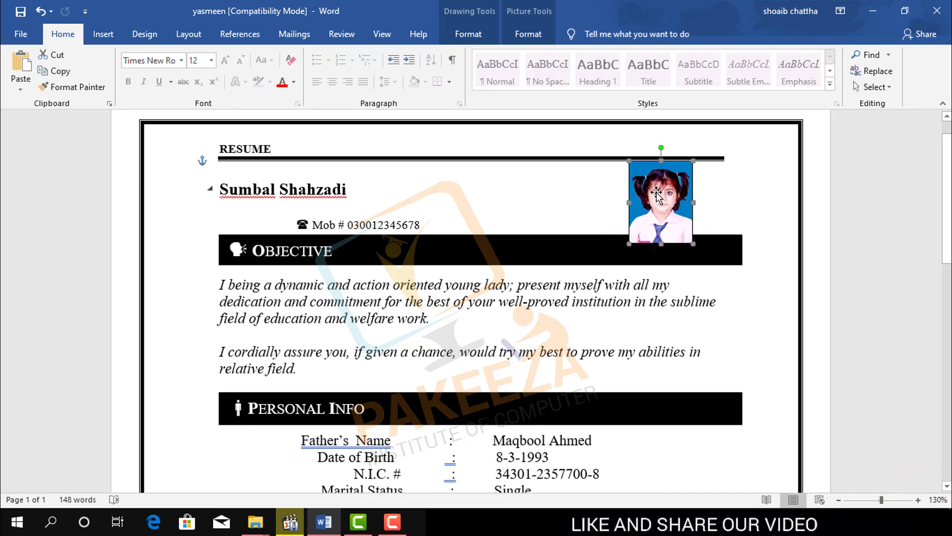
mouse_move(659, 188)
mouse_down()
mouse_move(758, 194)
mouse_move(736, 164)
mouse_move(755, 179)
mouse_move(483, 202)
mouse_up()
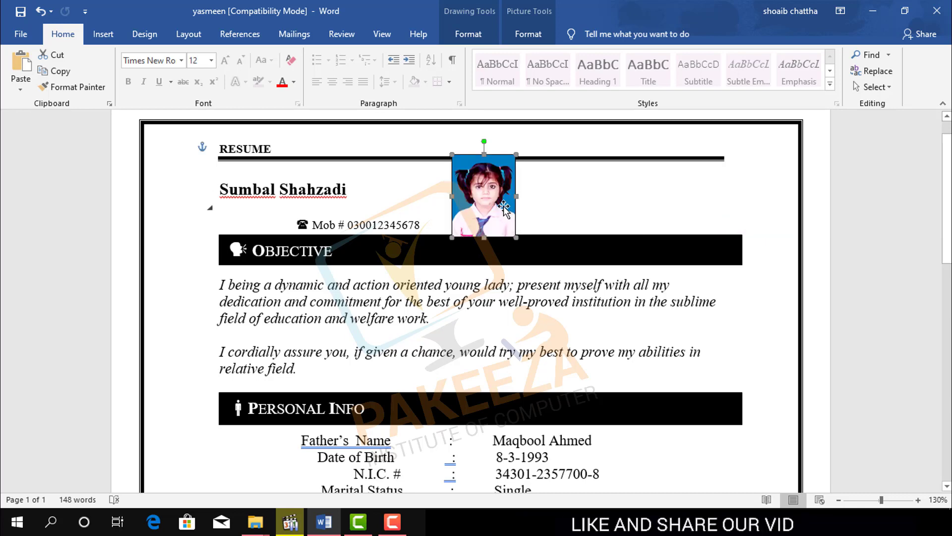
mouse_move(497, 203)
mouse_down()
mouse_move(708, 195)
mouse_move(698, 182)
mouse_up()
drag(658, 152, 668, 162)
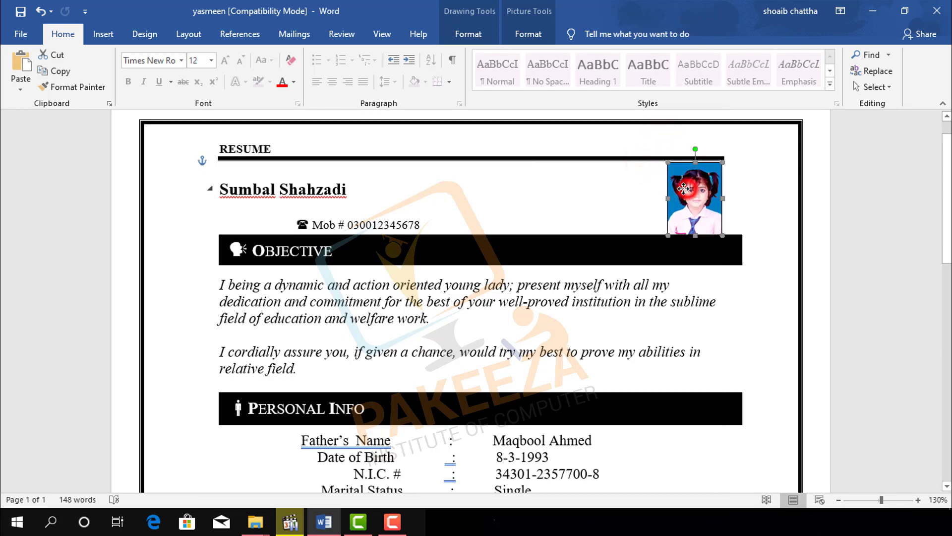
drag(683, 188, 683, 186)
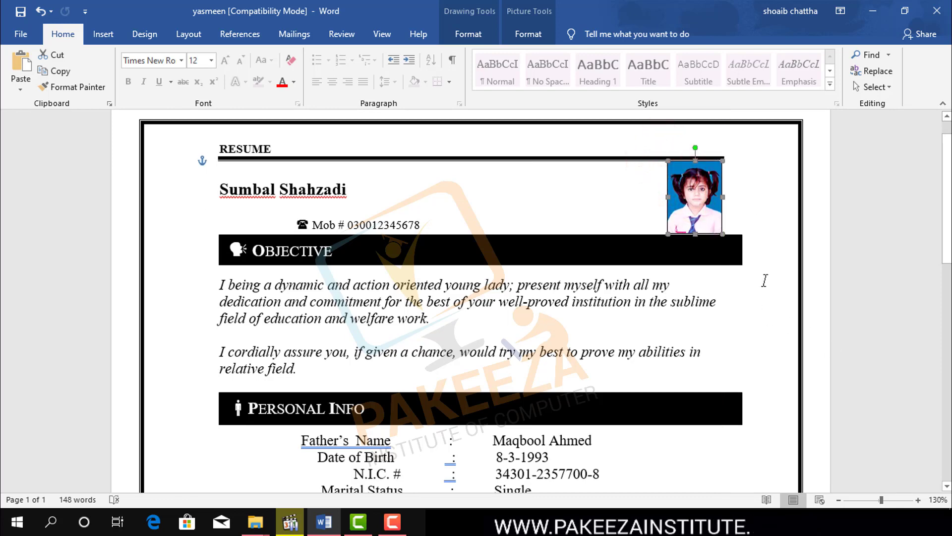
click(760, 208)
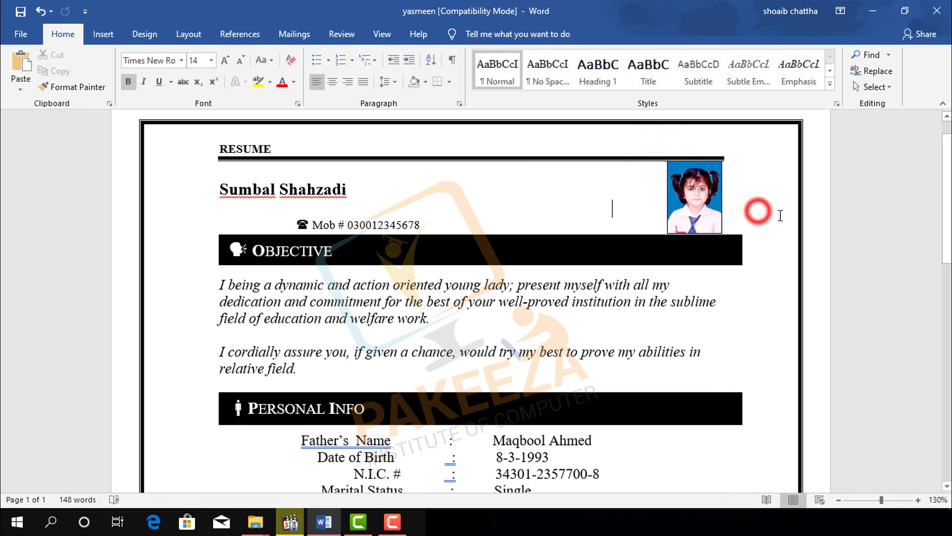
Step: Zoom the resume view to 210% and select the passport photo
click(697, 195)
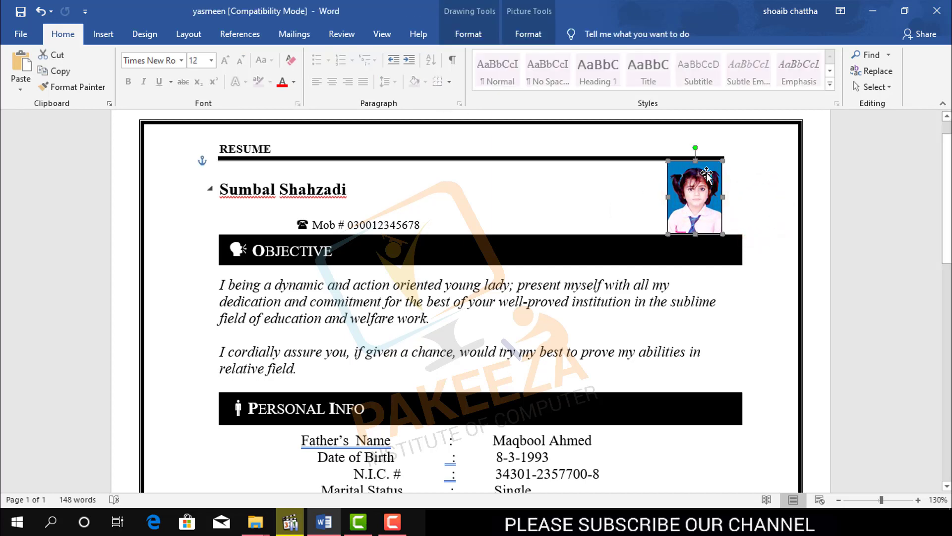
click(770, 203)
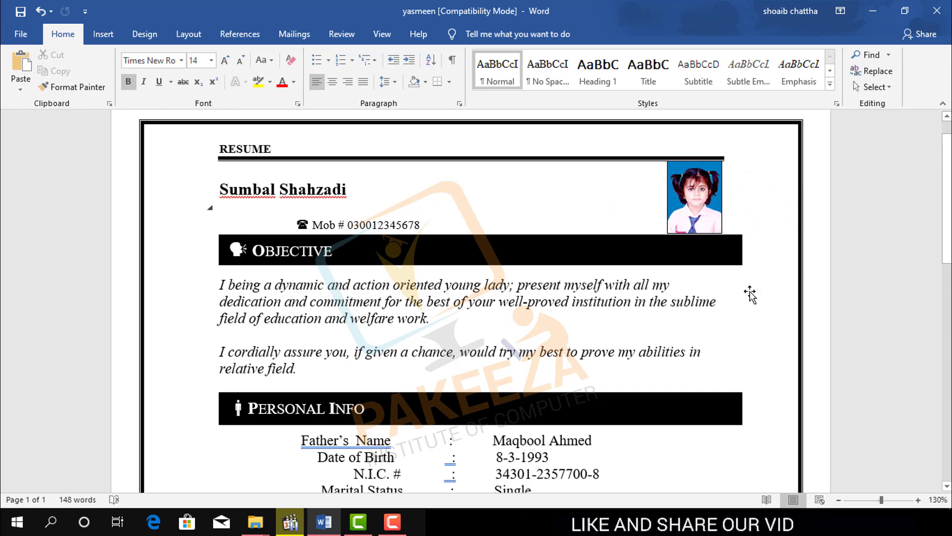
click(919, 500)
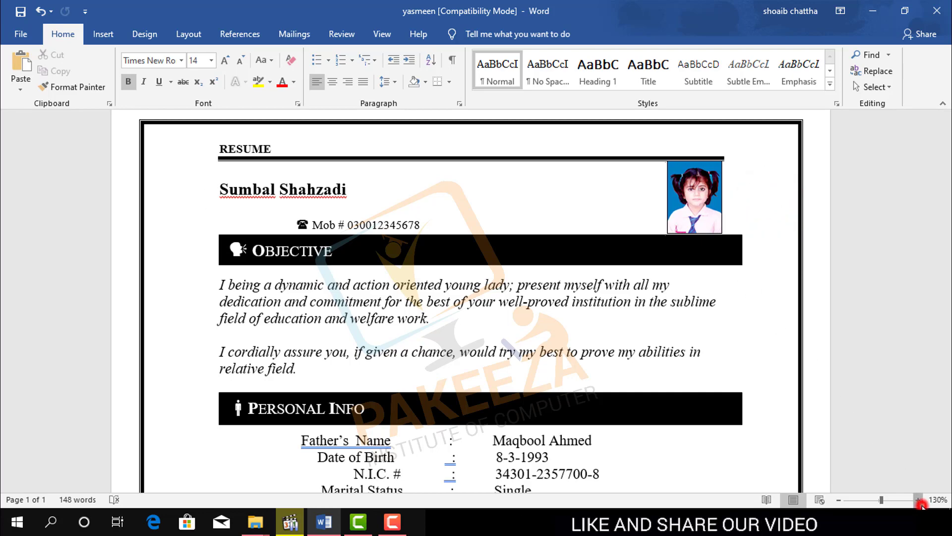
click(918, 500)
click(919, 500)
click(919, 500)
click(918, 500)
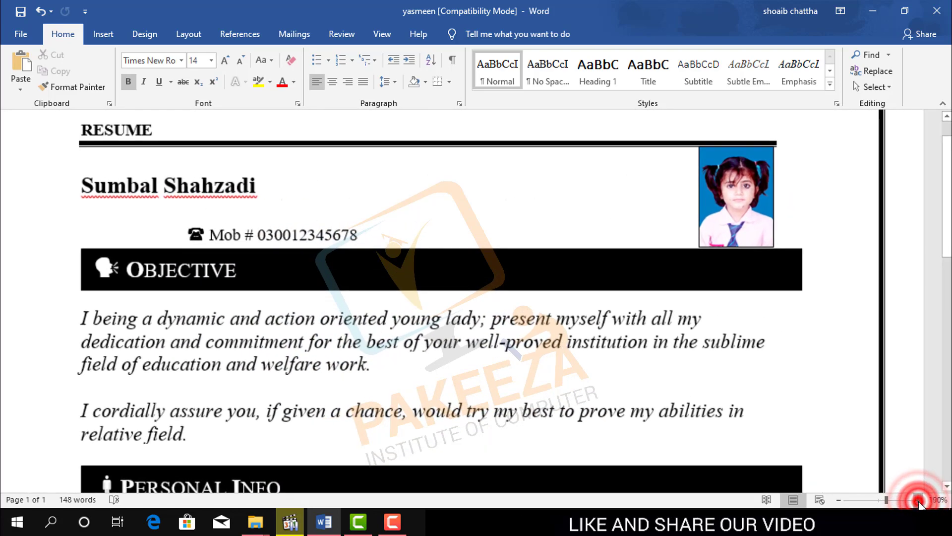
click(918, 500)
click(918, 499)
click(919, 500)
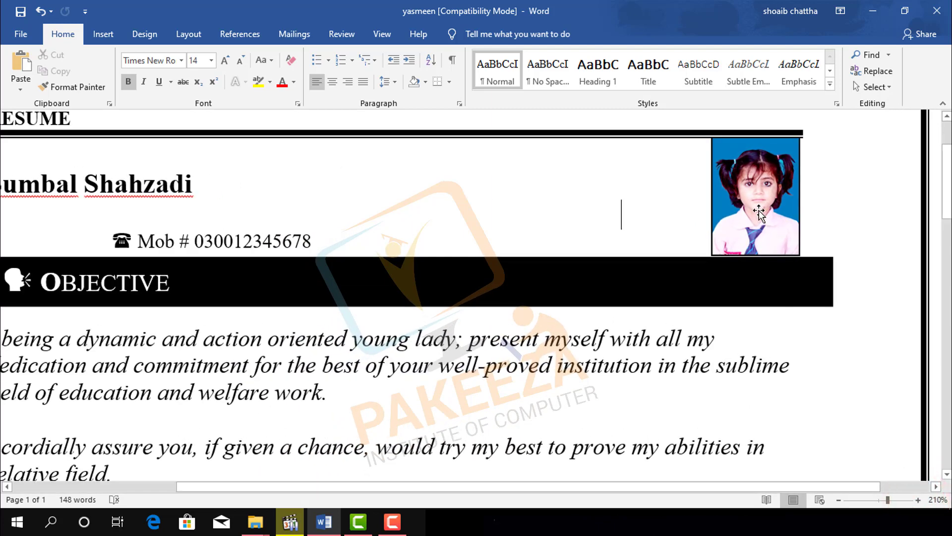
click(731, 199)
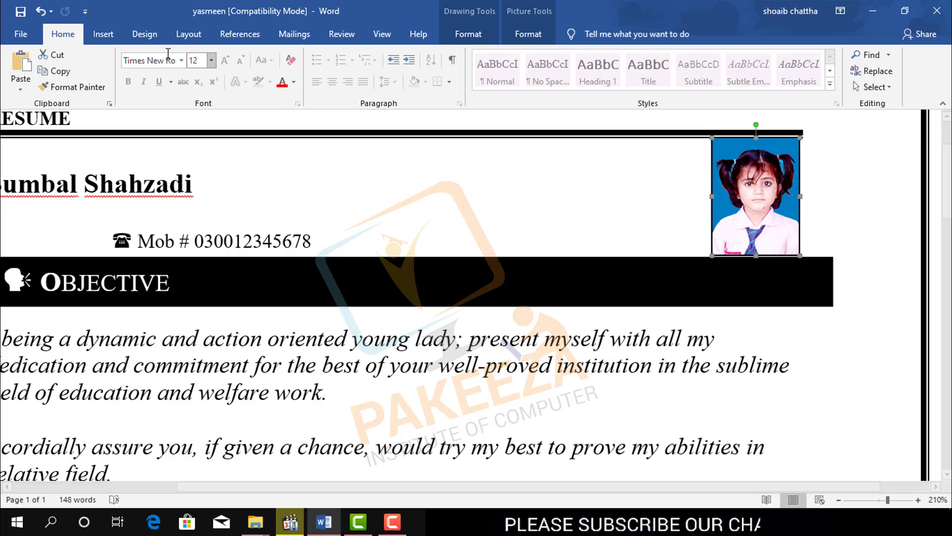
Step: Set the passport photo's Picture Border to No Outline
click(97, 36)
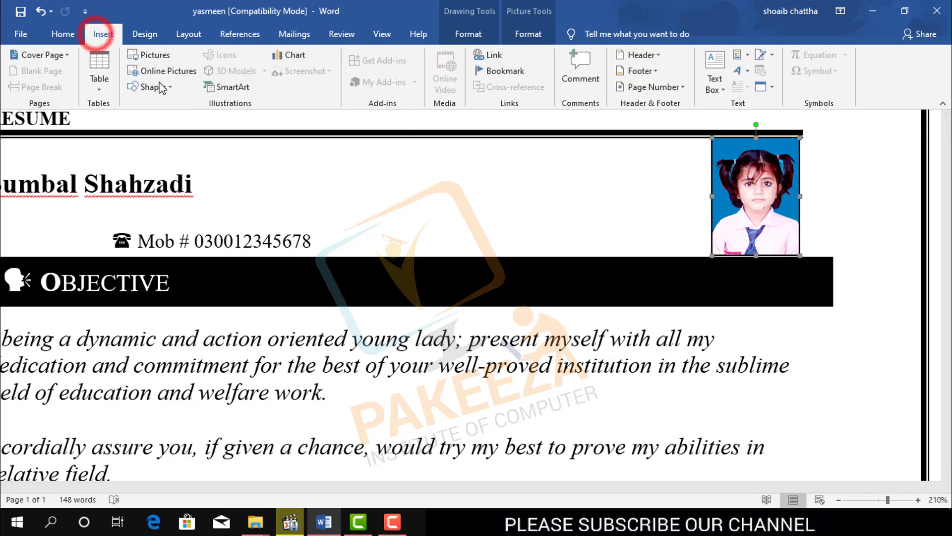
double_click(789, 141)
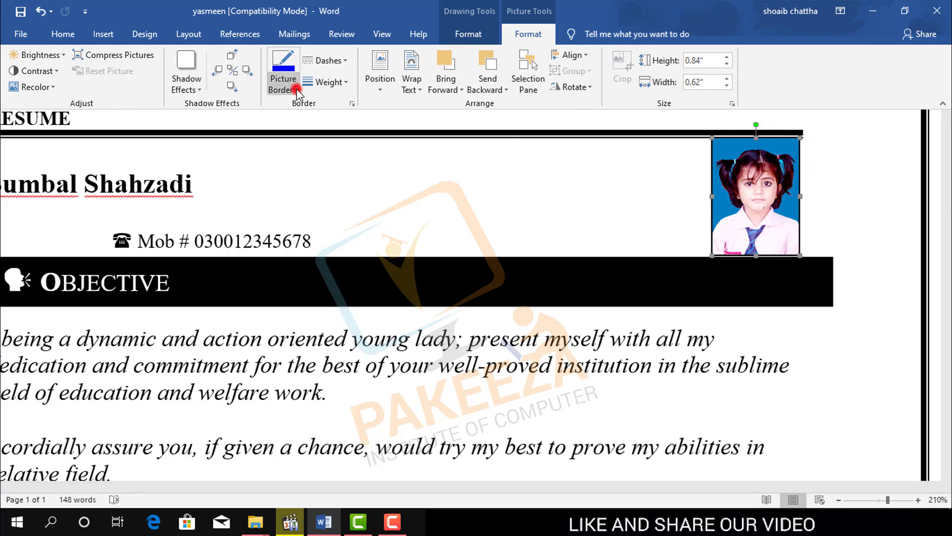
click(297, 91)
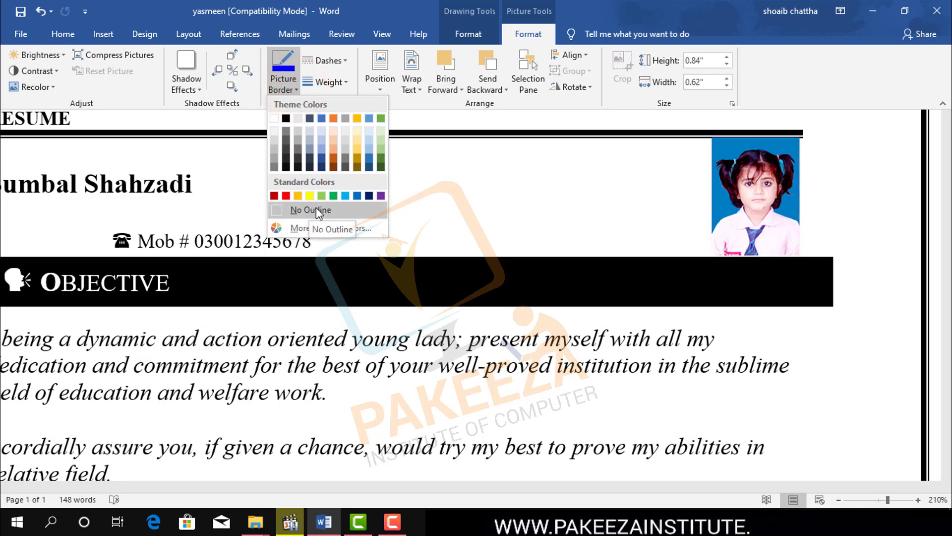
click(460, 196)
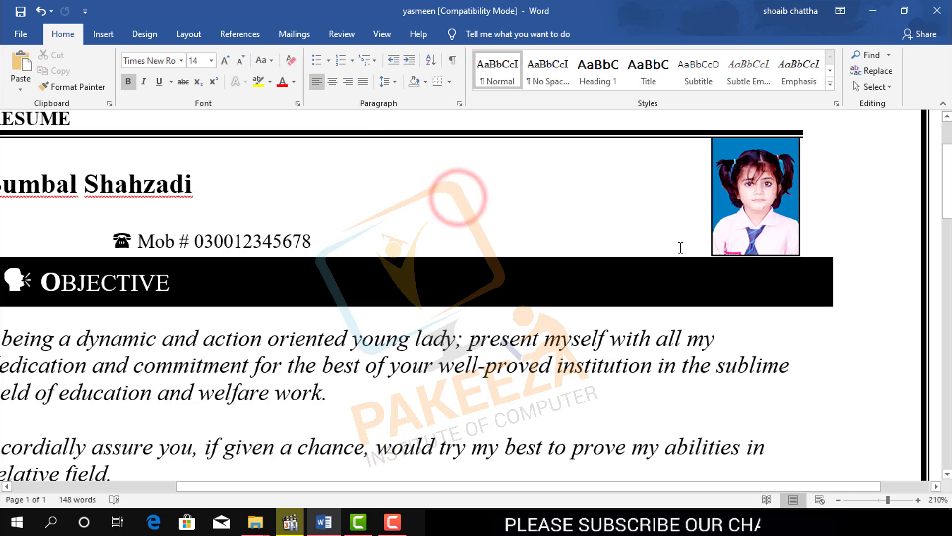
click(753, 208)
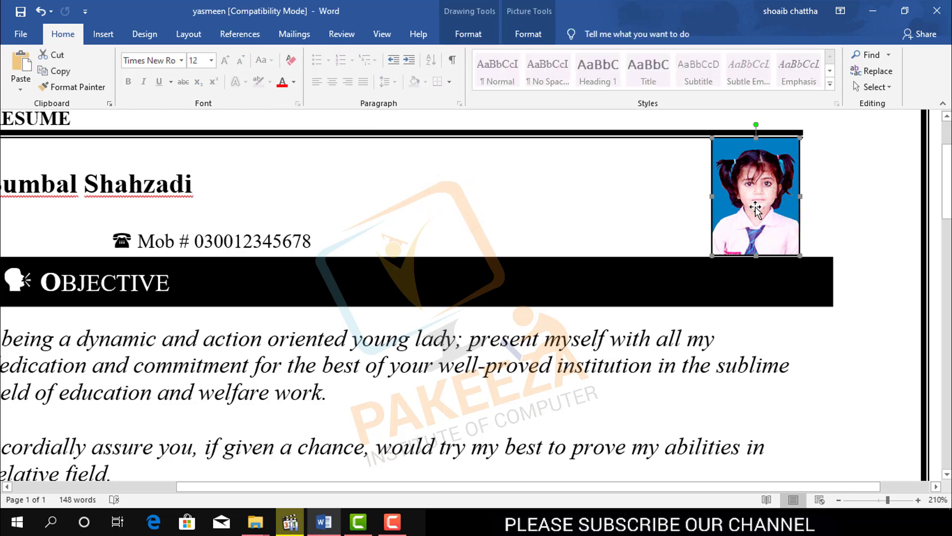
double_click(753, 202)
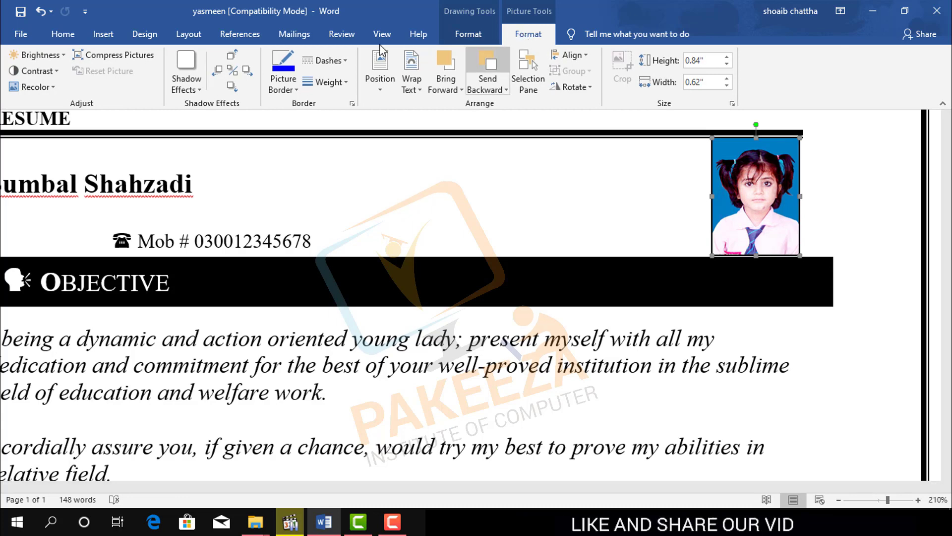
click(296, 89)
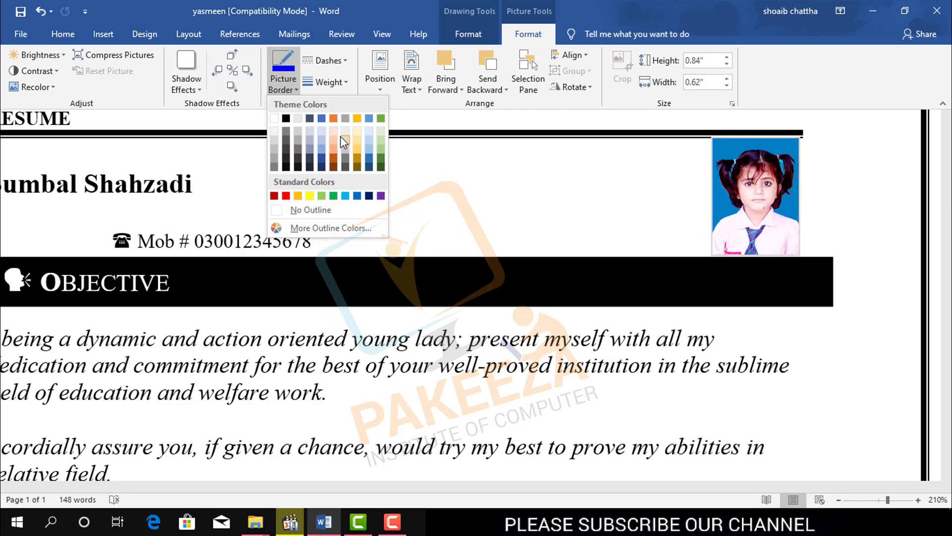
click(309, 210)
click(644, 173)
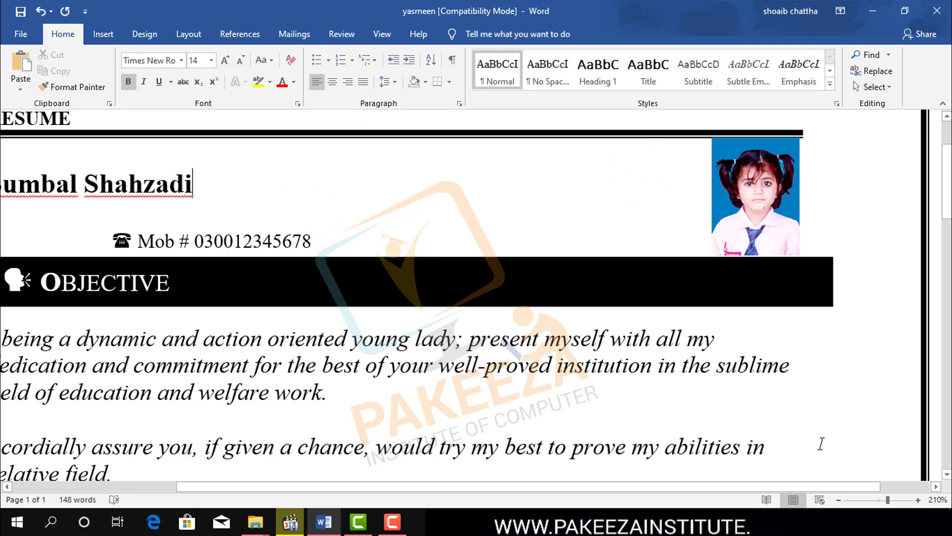
Step: Zoom the resume back out to 100% so the header with the borderless photo fits
click(839, 500)
click(839, 500)
click(839, 500)
click(839, 499)
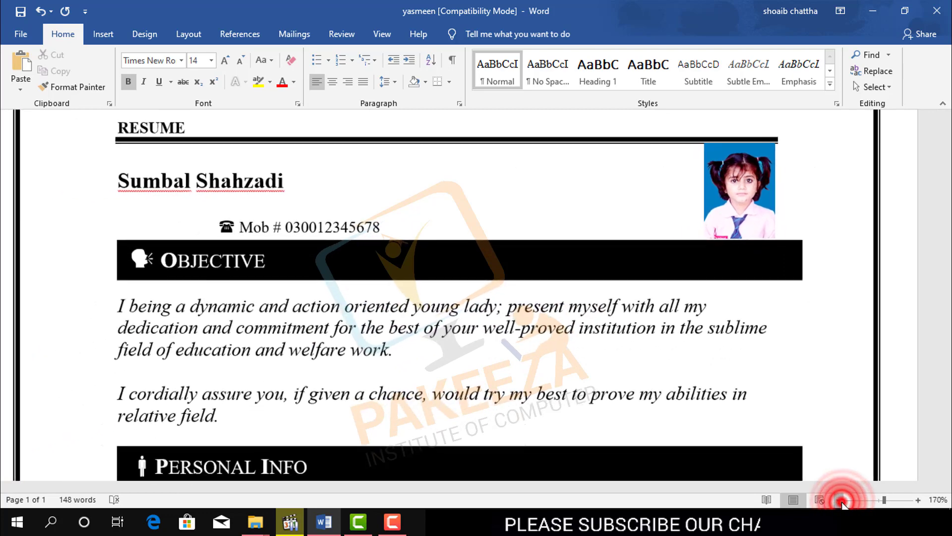
click(839, 500)
click(839, 500)
click(838, 499)
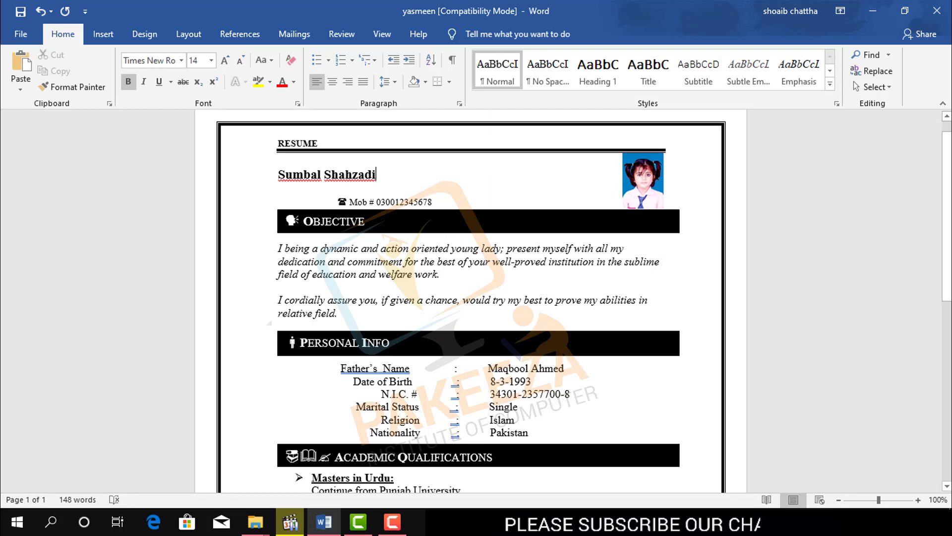
click(393, 523)
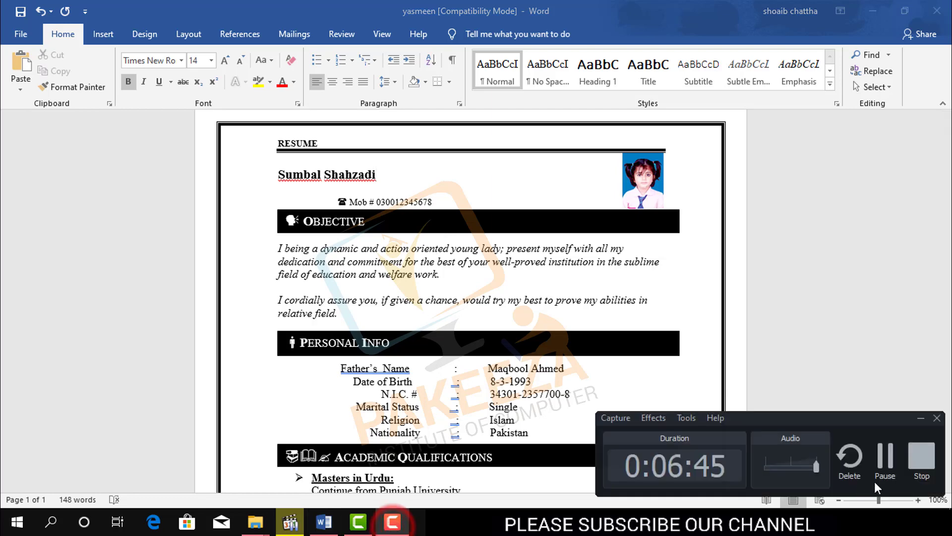